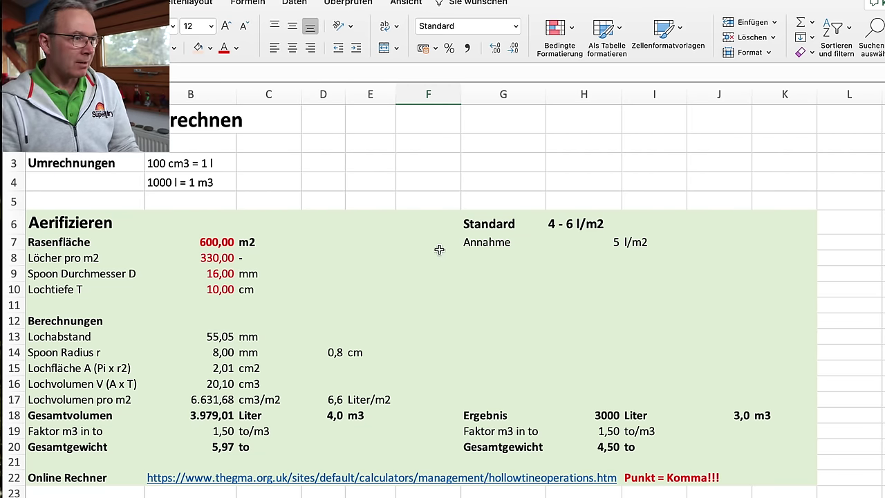
Review the volume unit conversions listed beside Umrechnungen in A3:B4
{"action": "left_click", "coordinate": [112, 162]}
{"action": "left_click_drag", "start_coordinate": [112, 162], "coordinate": [207, 181]}
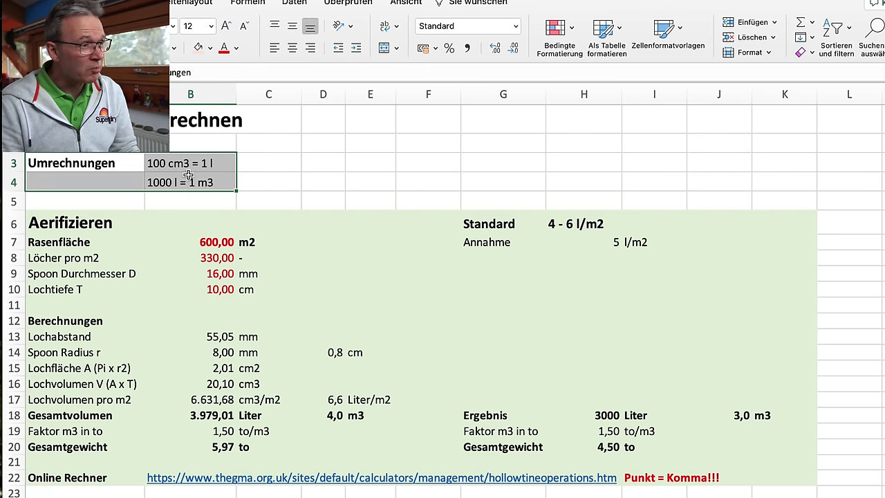
{"action": "left_click", "coordinate": [275, 178]}
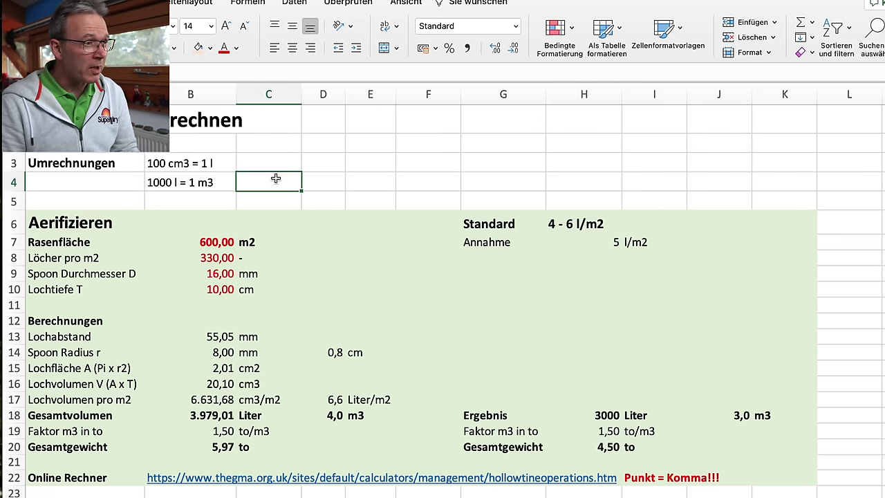
{"action": "left_click", "coordinate": [183, 163]}
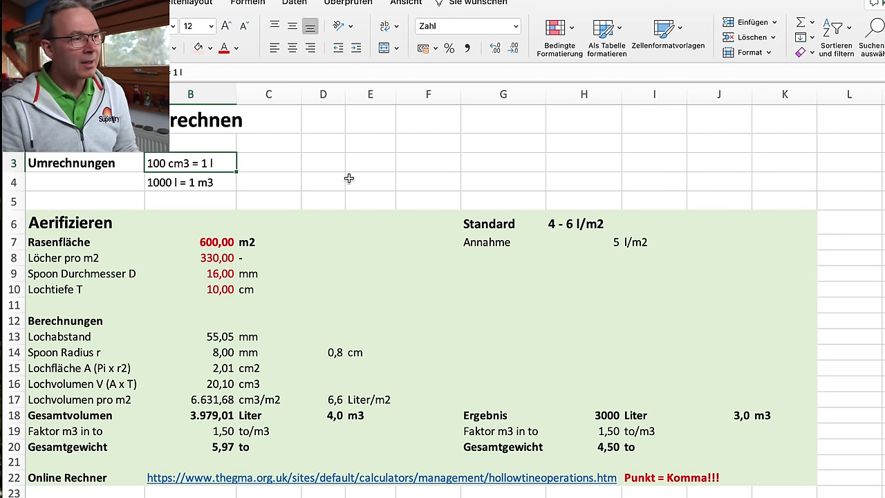
{"action": "left_click", "coordinate": [209, 178]}
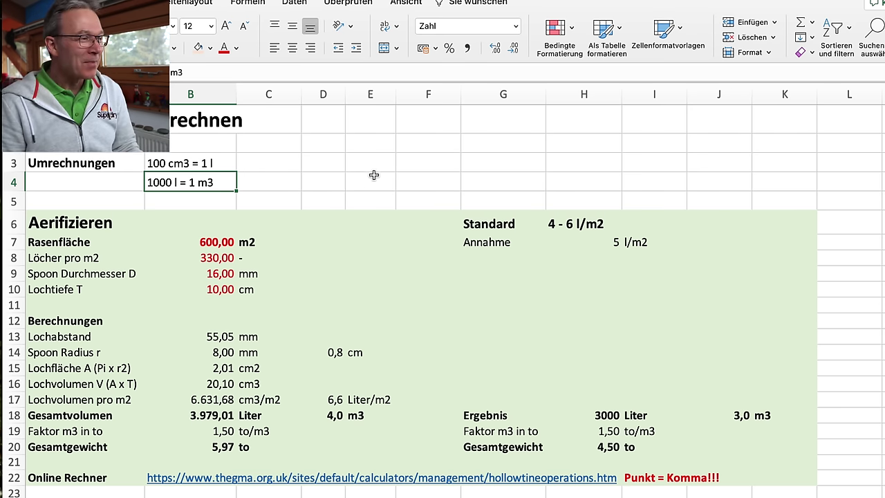
Look through the Aerifizieren, Topdressing, Vertikutieren and Auffüllen sections, and highlight the Aerifizieren input cells B7:B10
{"action": "scroll", "coordinate": [362, 176], "scroll_direction": "down", "scroll_amount": 2}
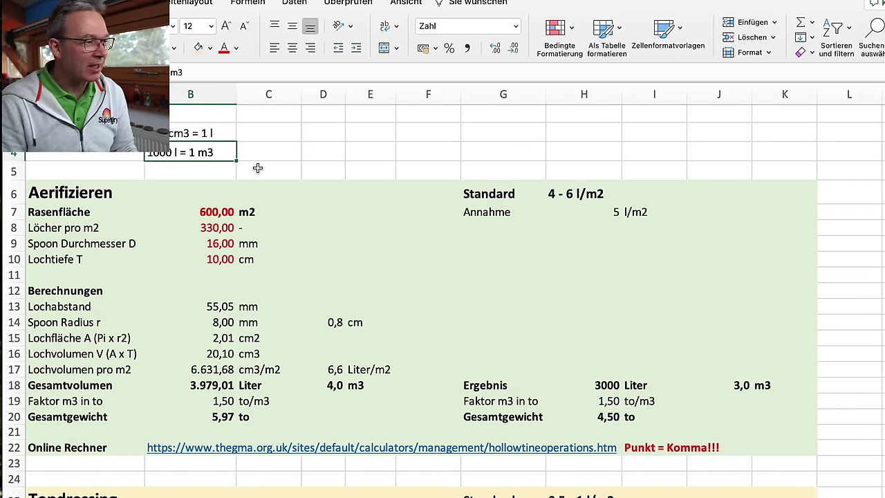
{"action": "scroll", "coordinate": [135, 265], "scroll_direction": "down", "scroll_amount": 5}
{"action": "scroll", "coordinate": [135, 264], "scroll_direction": "down", "scroll_amount": 5}
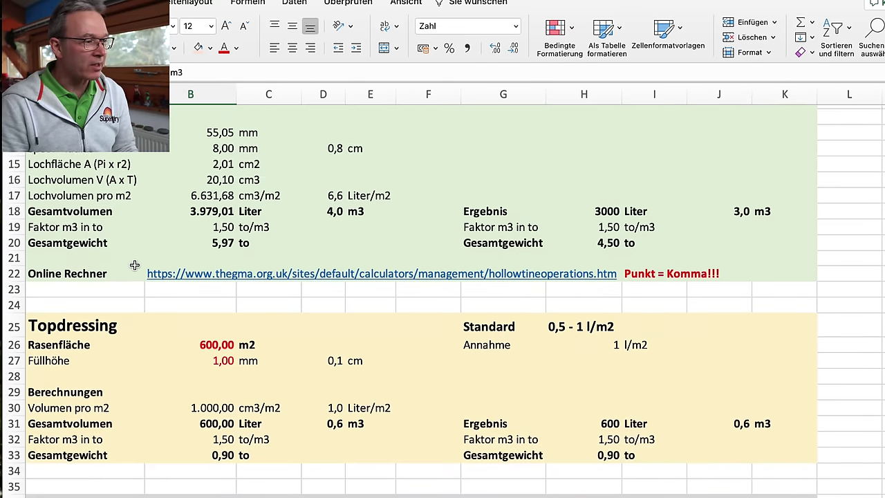
{"action": "scroll", "coordinate": [142, 371], "scroll_direction": "down", "scroll_amount": 3}
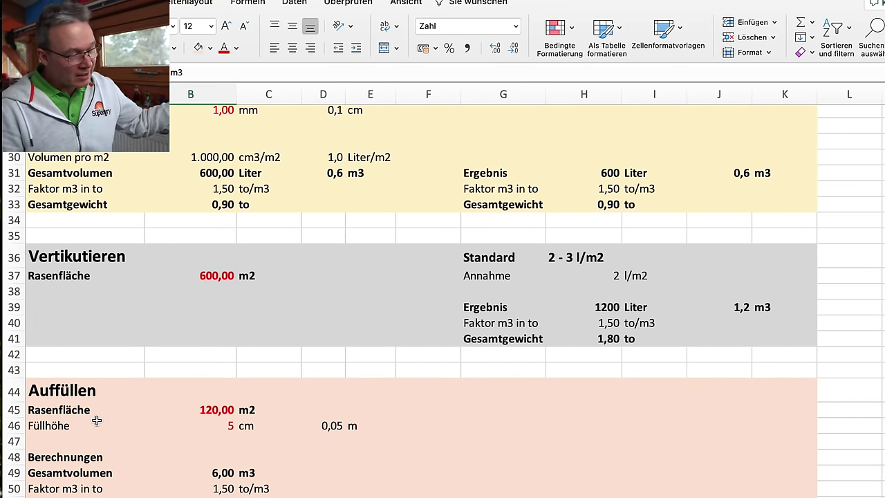
{"action": "scroll", "coordinate": [97, 420], "scroll_direction": "up", "scroll_amount": 12}
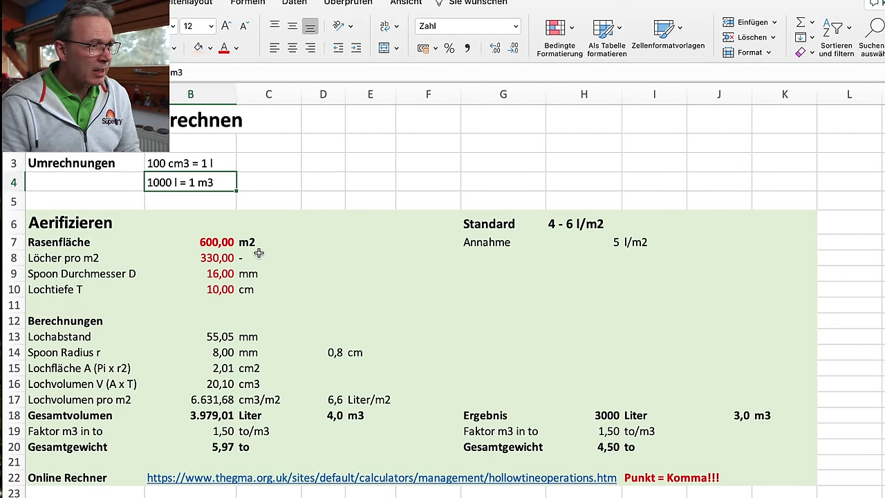
{"action": "left_click_drag", "start_coordinate": [216, 242], "coordinate": [214, 287]}
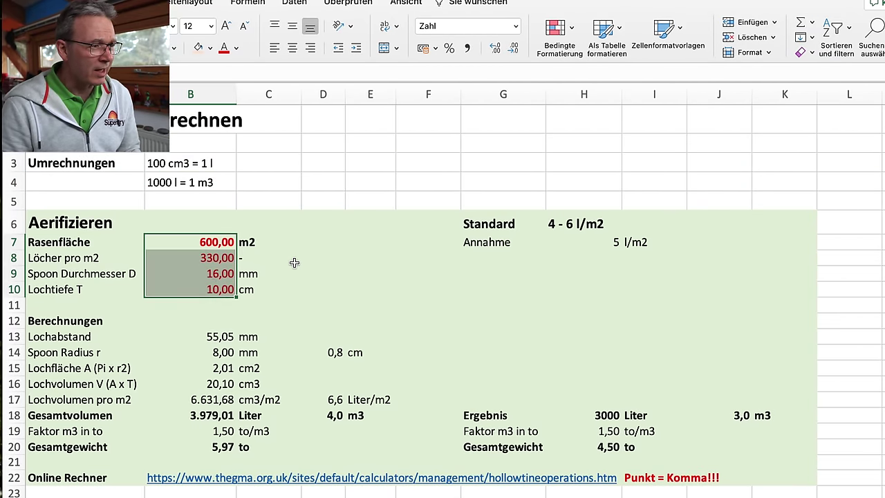
{"action": "left_click", "coordinate": [337, 254]}
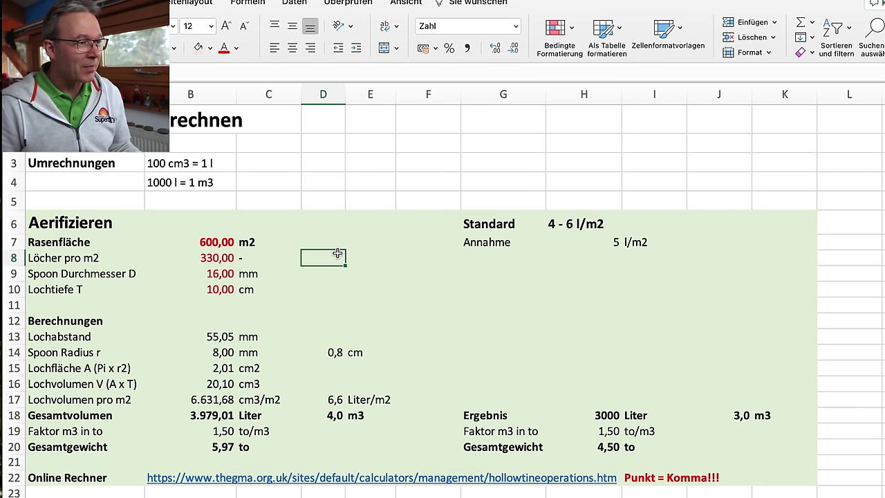
Set Löcher pro m2 in the Aerifizieren section to 400 and check the Lochabstand formula
{"action": "left_click", "coordinate": [220, 258]}
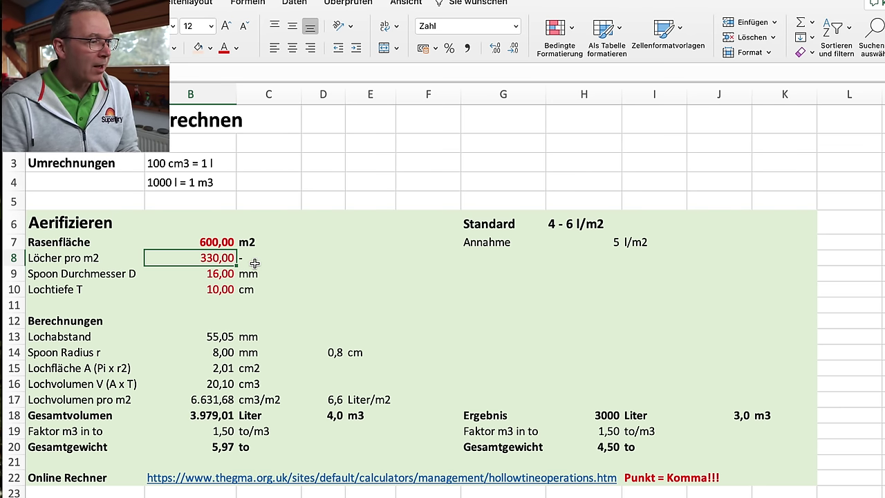
{"action": "type", "text": "400"}
{"action": "key", "text": "Return"}
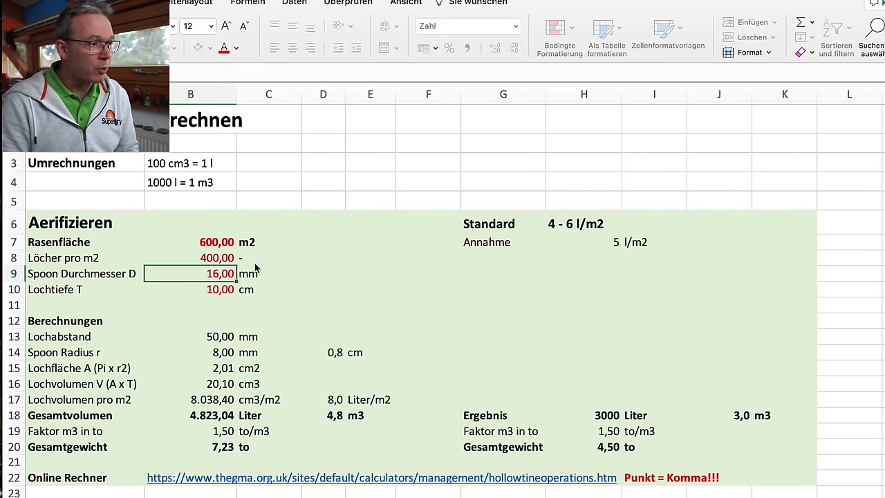
{"action": "left_click", "coordinate": [218, 335]}
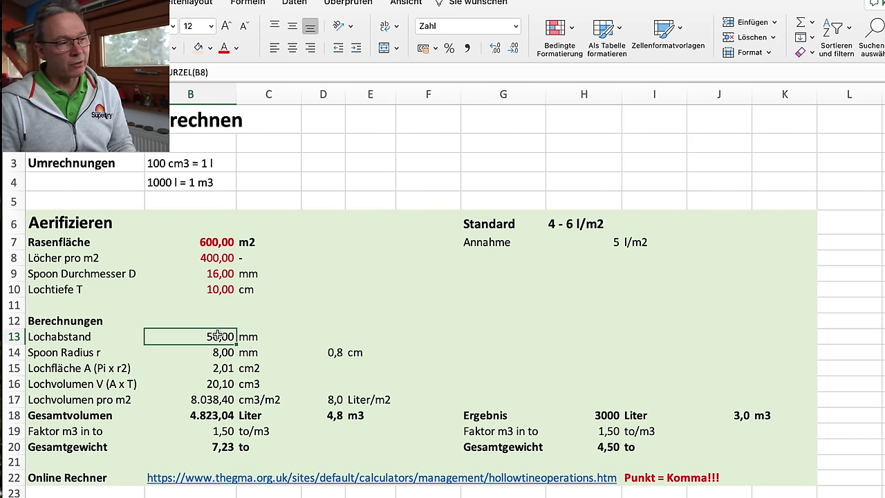
Set Löcher pro m2 in B8 to 330 and check the recalculated Lochabstand
{"action": "left_click", "coordinate": [199, 256]}
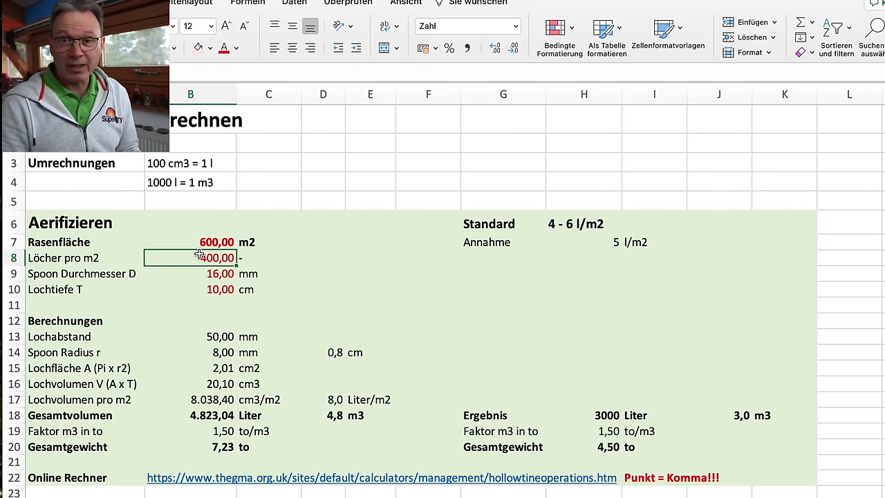
{"action": "type", "text": "3"}
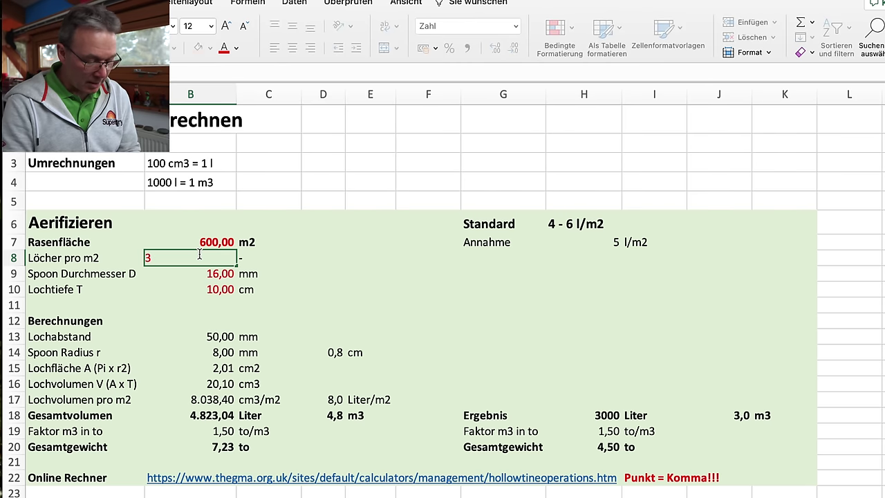
{"action": "type", "text": "30"}
{"action": "key", "text": "Return"}
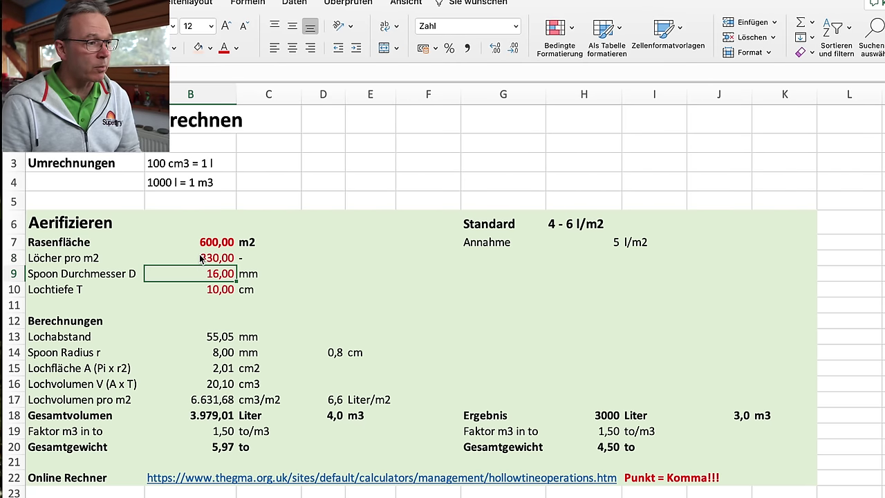
{"action": "left_click", "coordinate": [217, 336]}
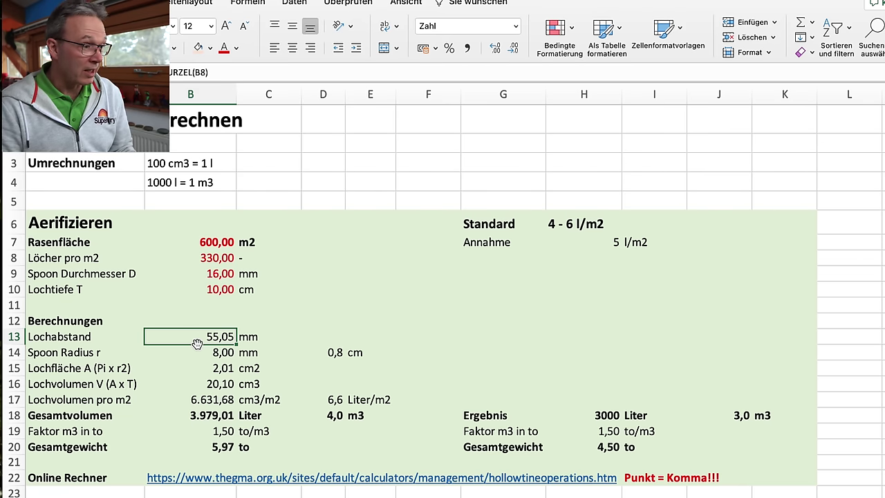
Set Löcher pro m2 in the Aerifizieren section to 300
{"action": "left_click", "coordinate": [203, 273]}
{"action": "left_click", "coordinate": [204, 259]}
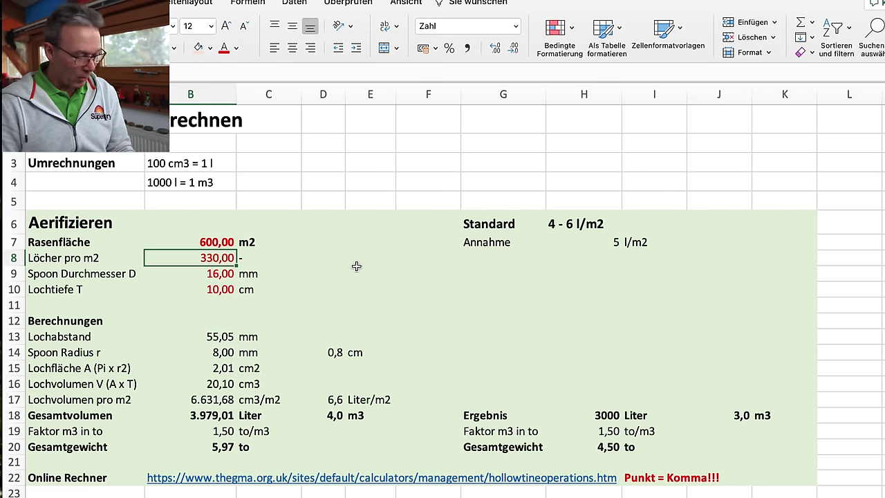
{"action": "type", "text": "300"}
{"action": "key", "text": "Return"}
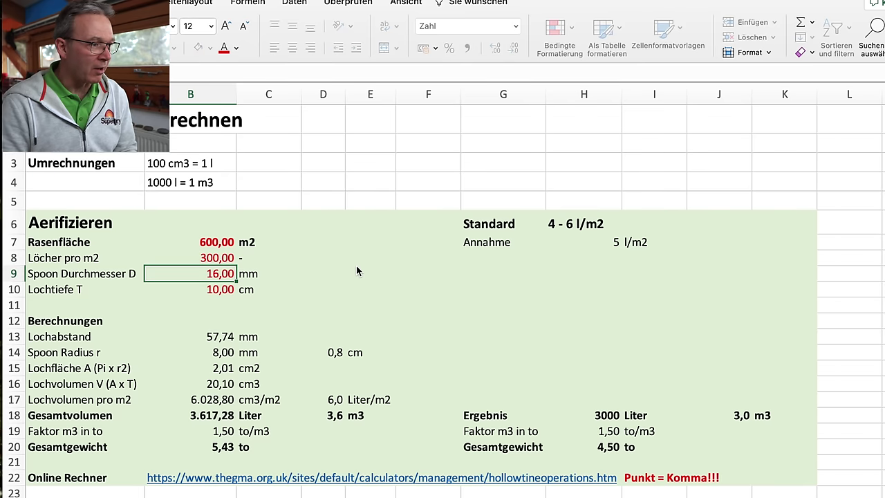
Reduce Löcher pro m2 in B8 to 250
{"action": "left_click", "coordinate": [203, 257]}
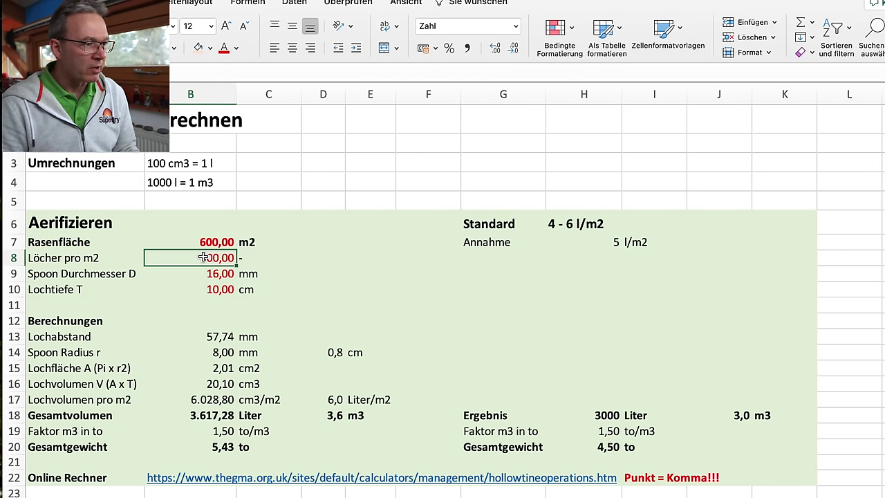
{"action": "type", "text": "250"}
{"action": "key", "text": "Return"}
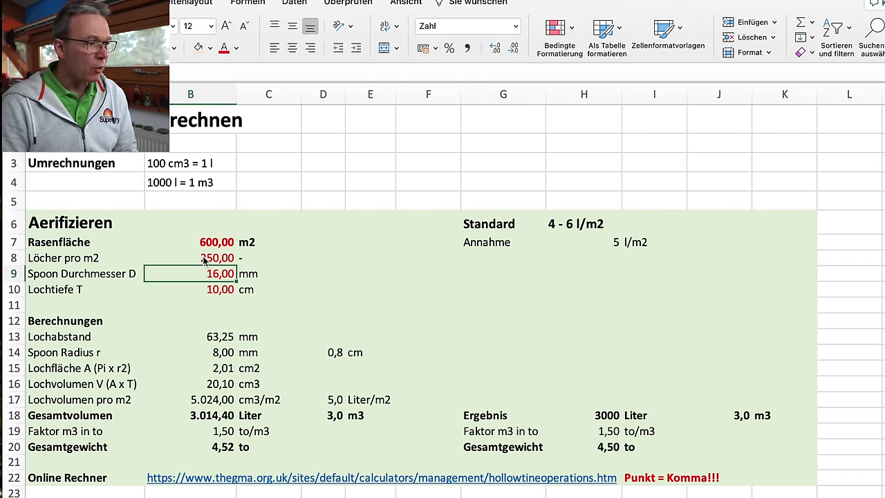
Set Löcher pro m2 in the Aerifizieren section to 200
{"action": "left_click", "coordinate": [203, 258]}
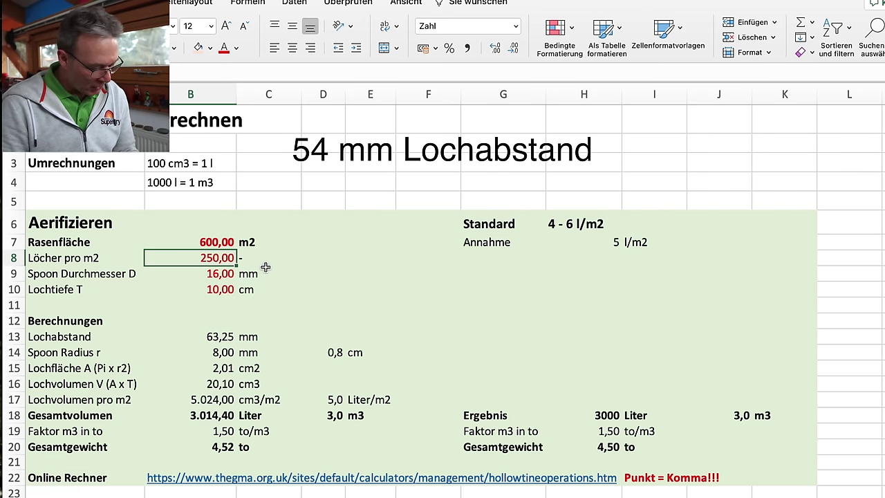
{"action": "type", "text": "200"}
{"action": "key", "text": "Return"}
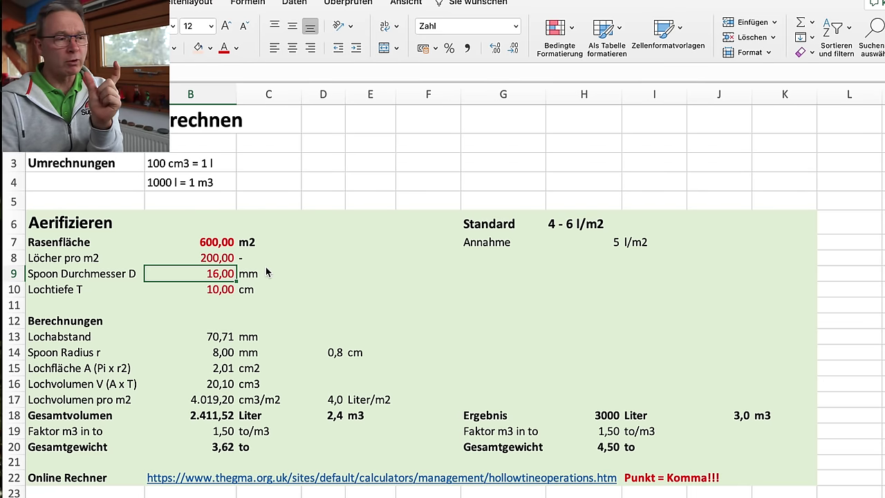
Set the Lochtiefe T in the Aerifizieren section to 8 cm
{"action": "left_click", "coordinate": [213, 290]}
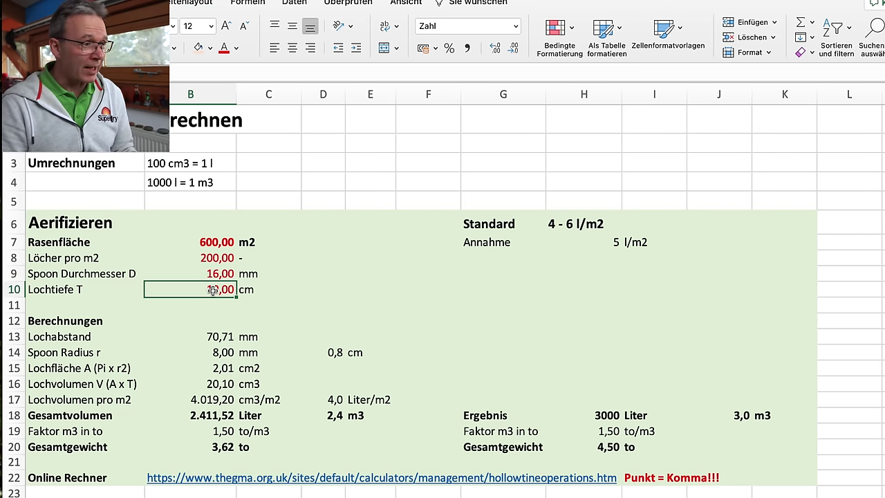
{"action": "left_click", "coordinate": [210, 276]}
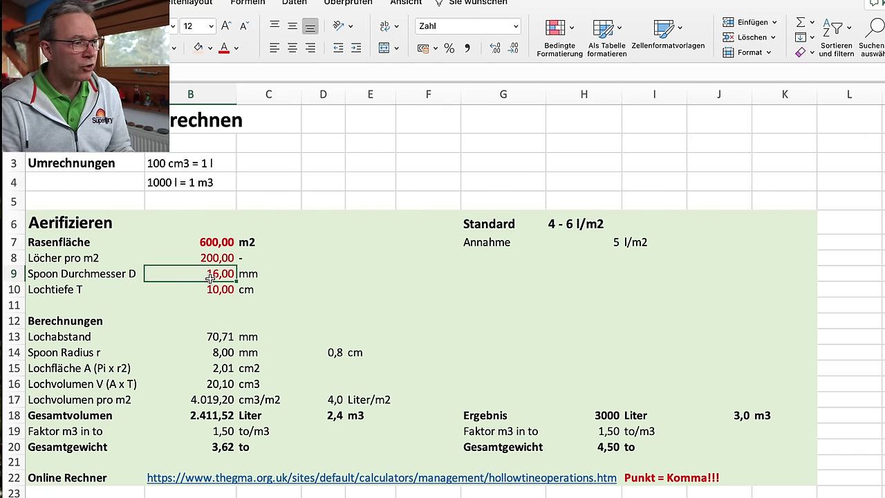
{"action": "left_click", "coordinate": [220, 291]}
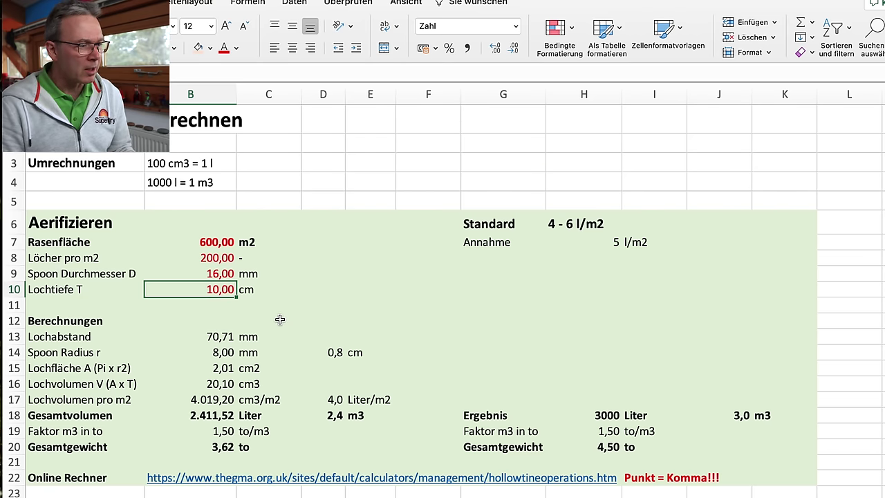
{"action": "type", "text": "8"}
{"action": "key", "text": "Return"}
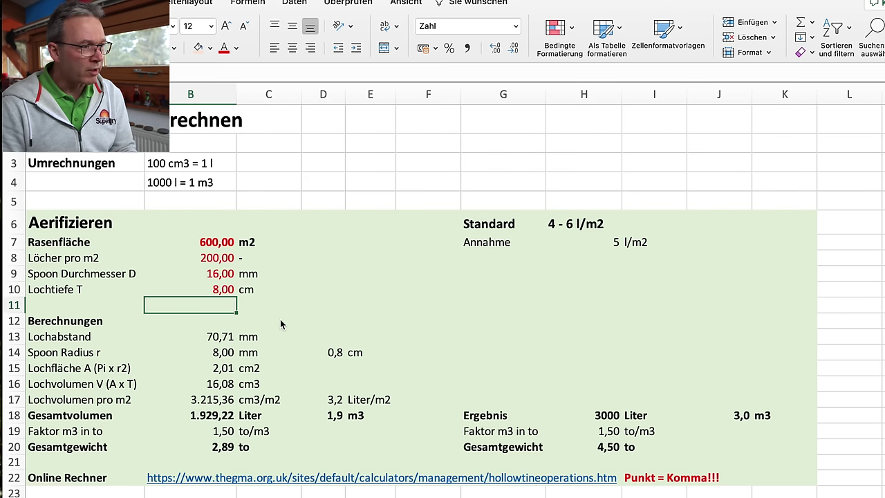
Set the Lochtiefe T in B10 to 7 cm
{"action": "left_click", "coordinate": [205, 289]}
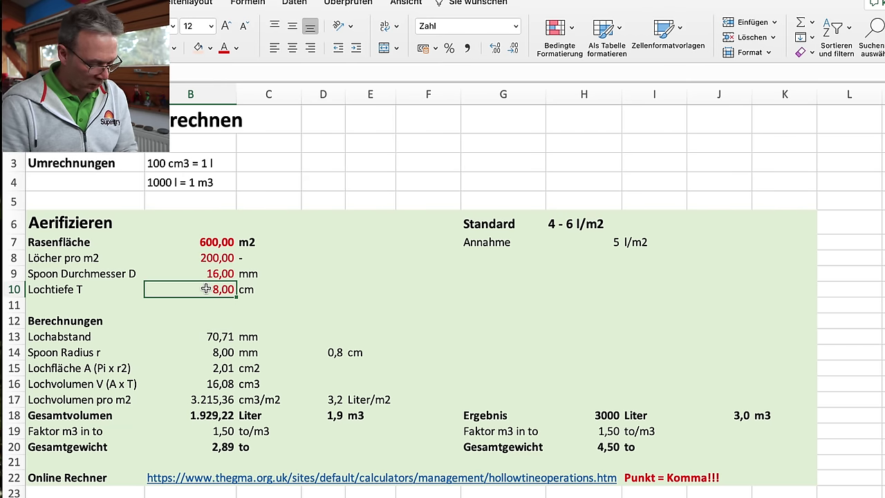
{"action": "type", "text": "7"}
{"action": "key", "text": "Return"}
{"action": "left_click", "coordinate": [207, 290]}
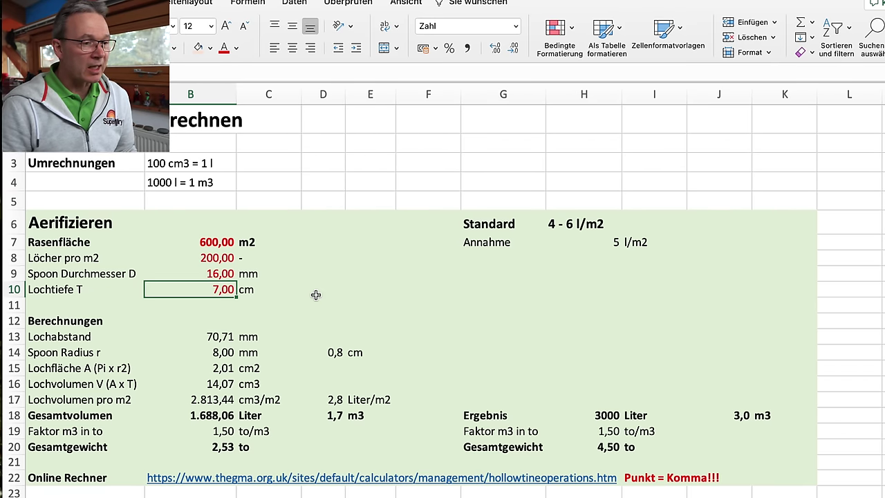
Examine the Standard and Annahme values in G6:I7 and the formulas for Lochabstand, Spoon Radius and Lochfläche in B13:B15
{"action": "left_click_drag", "start_coordinate": [477, 224], "coordinate": [655, 242]}
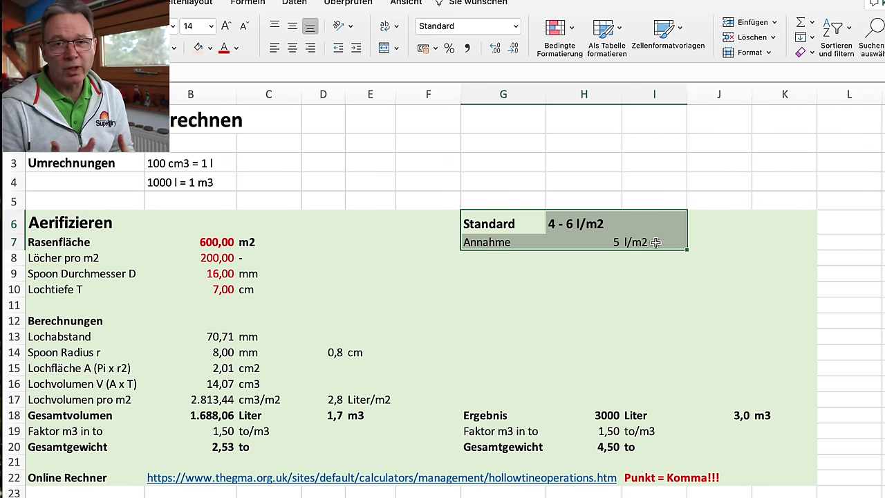
{"action": "left_click", "coordinate": [497, 354]}
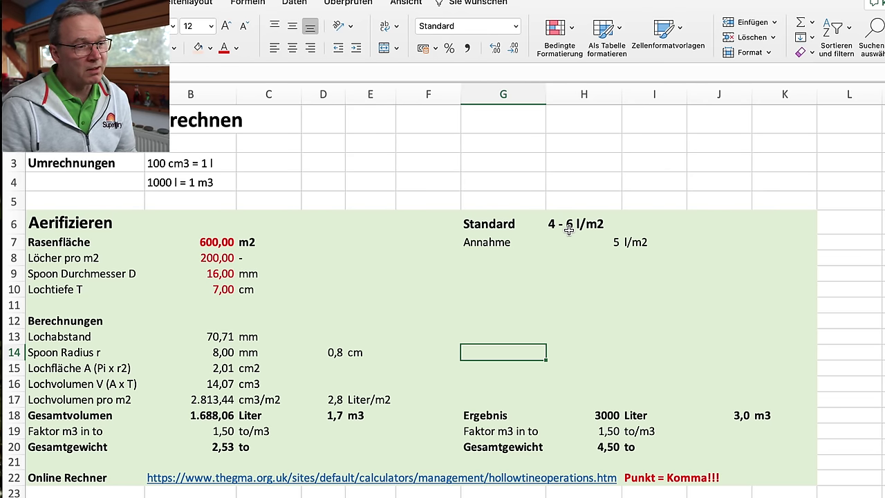
{"action": "scroll", "coordinate": [587, 240], "scroll_direction": "down", "scroll_amount": 2}
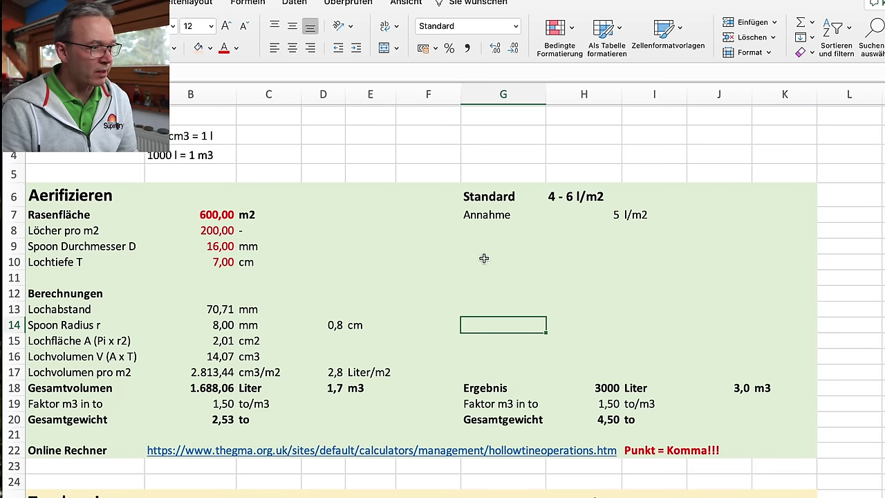
{"action": "left_click", "coordinate": [61, 309]}
{"action": "left_click", "coordinate": [214, 309]}
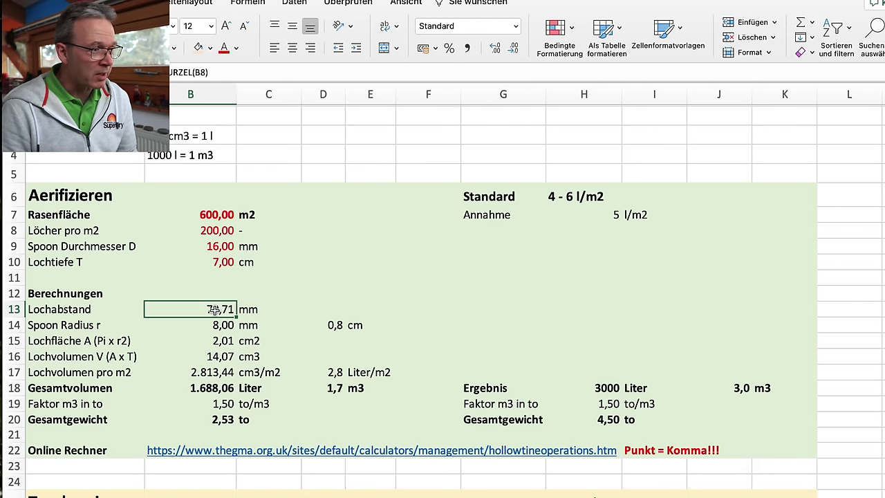
{"action": "left_click", "coordinate": [223, 232]}
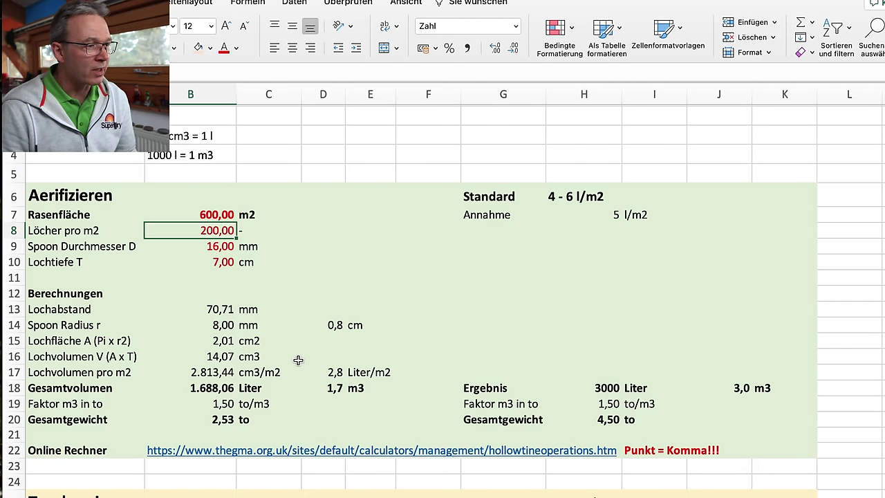
{"action": "scroll", "coordinate": [388, 383], "scroll_direction": "down", "scroll_amount": 1}
{"action": "left_click", "coordinate": [229, 301]}
{"action": "left_click", "coordinate": [228, 315]}
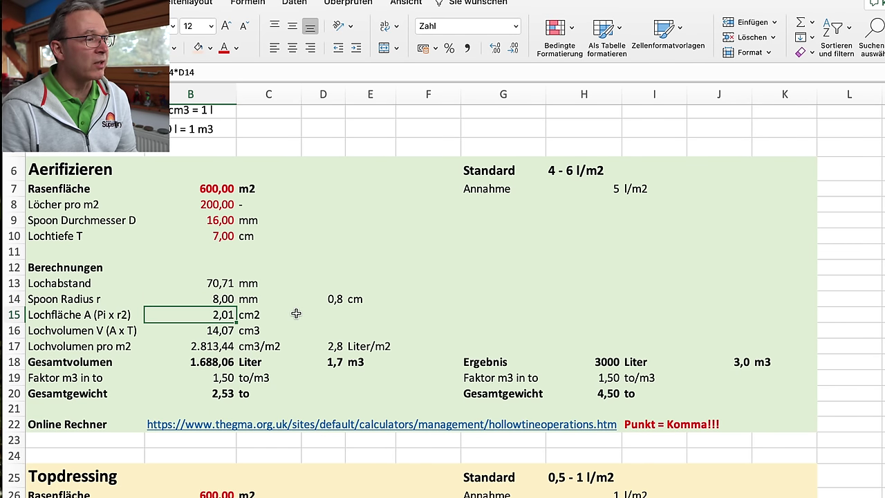
Examine the formulas for Lochvolumen V, Lochvolumen pro m2 and Gesamtvolumen in the Aerifizieren section, including the conversion to Liter/m2
{"action": "left_click", "coordinate": [222, 331]}
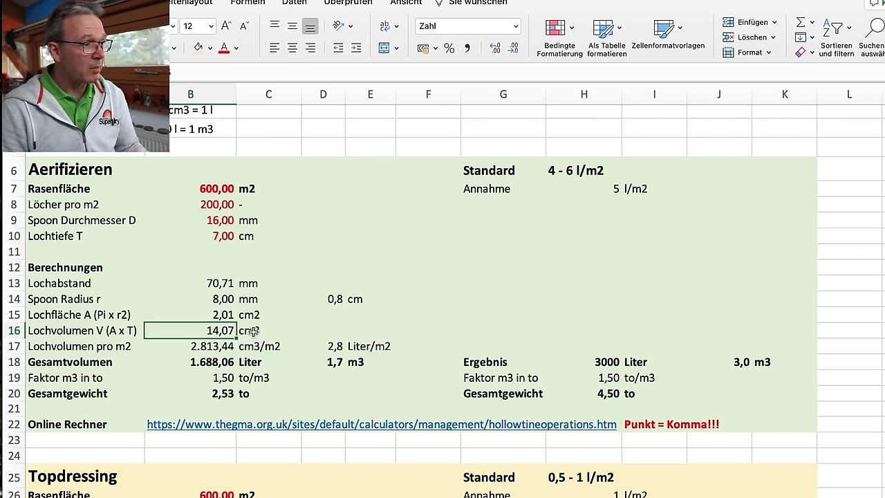
{"action": "scroll", "coordinate": [253, 332], "scroll_direction": "down", "scroll_amount": 1}
{"action": "left_click", "coordinate": [229, 319]}
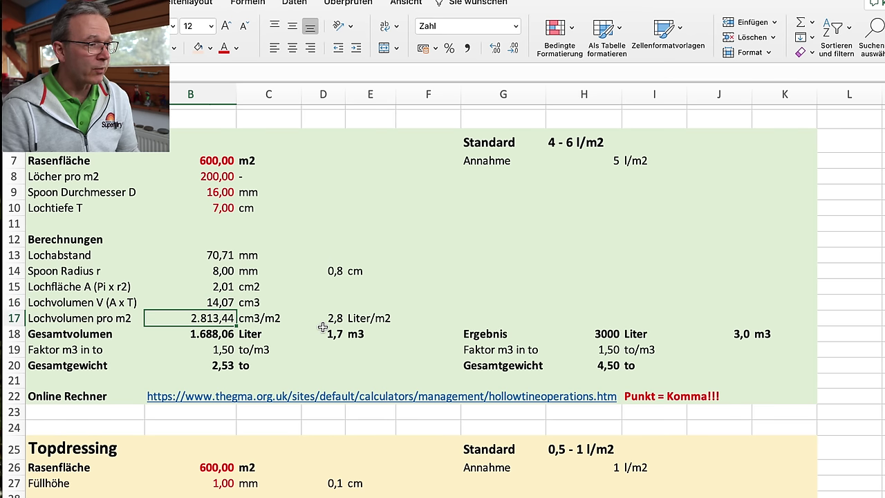
{"action": "left_click", "coordinate": [349, 319]}
{"action": "left_click", "coordinate": [333, 318]}
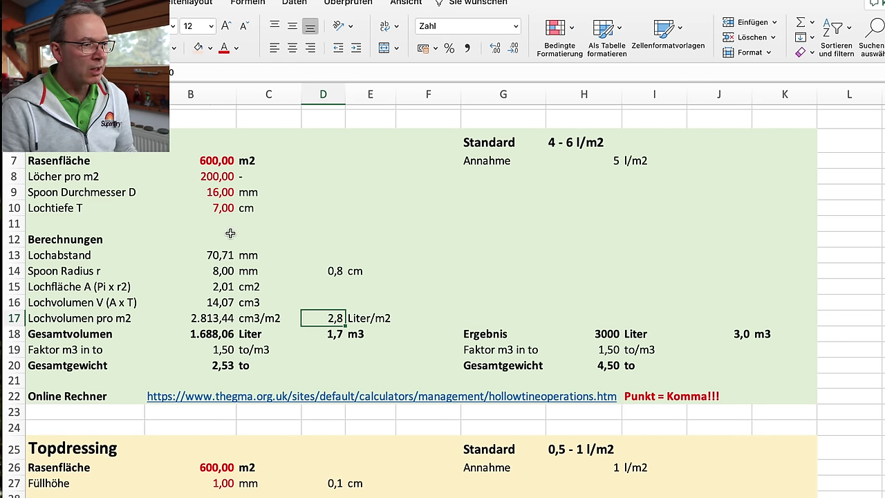
{"action": "left_click", "coordinate": [219, 334]}
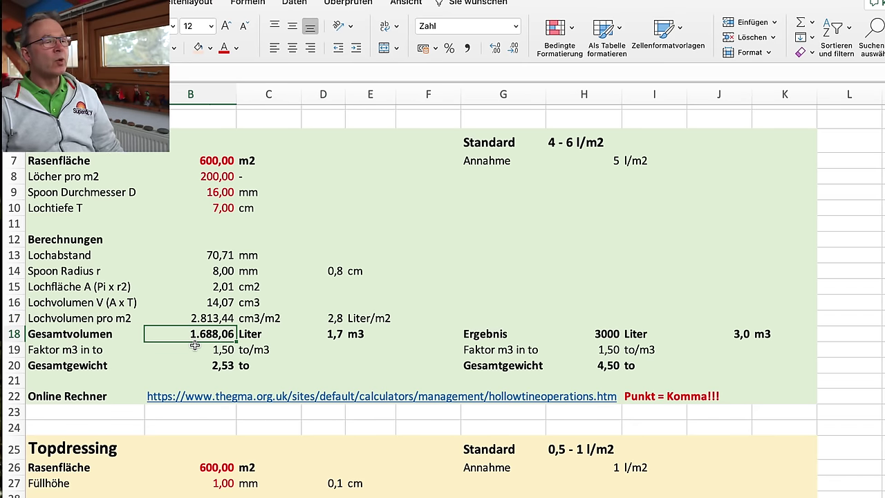
Set the Rasenfläche in the Aerifizieren section to 200 m2
{"action": "left_click", "coordinate": [201, 160]}
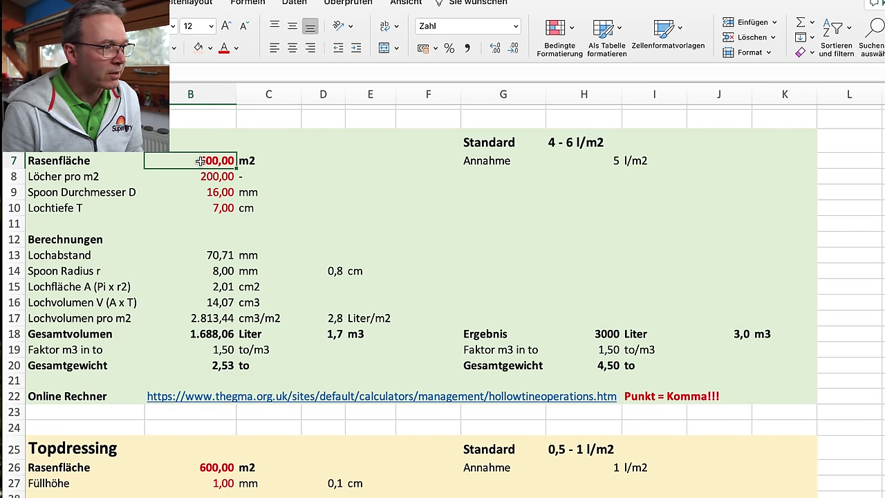
{"action": "type", "text": "200"}
{"action": "key", "text": "Return"}
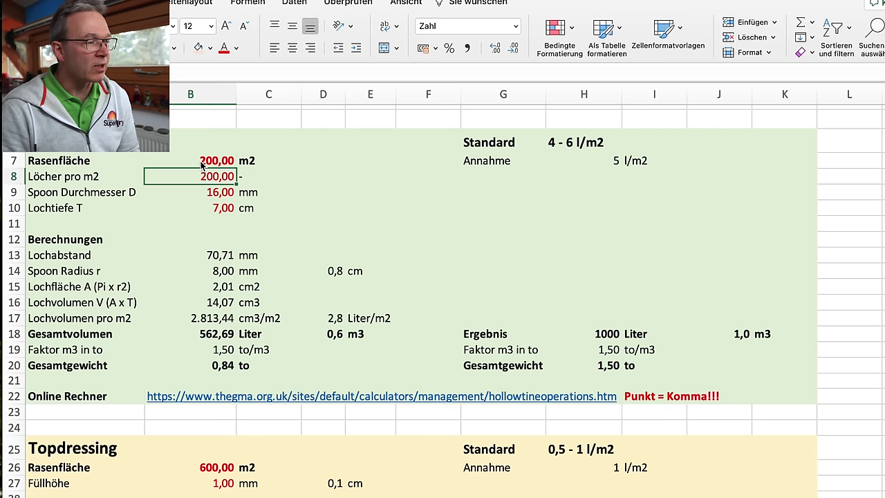
Review the Aerifizieren Gesamtvolumen, Faktor m3 in to and Gesamtgewicht, along with the Annahme value in H7
{"action": "left_click", "coordinate": [209, 334]}
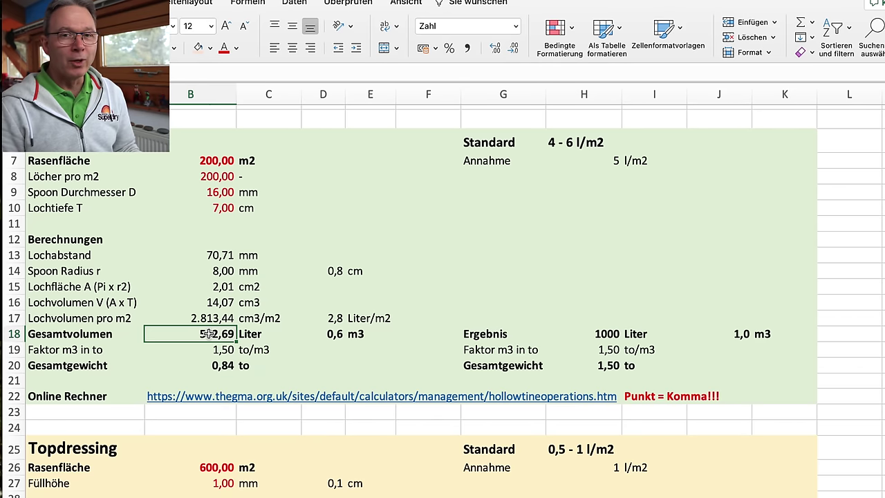
{"action": "left_click", "coordinate": [327, 333]}
{"action": "left_click", "coordinate": [217, 350]}
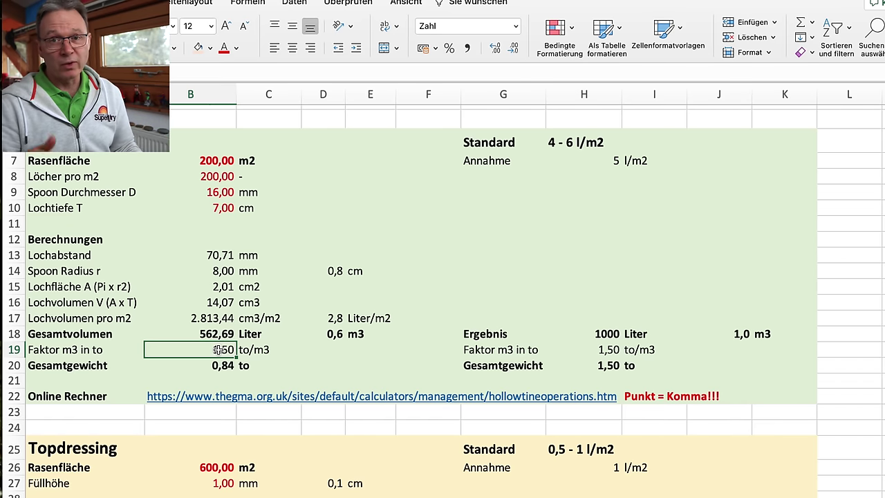
{"action": "left_click", "coordinate": [229, 365]}
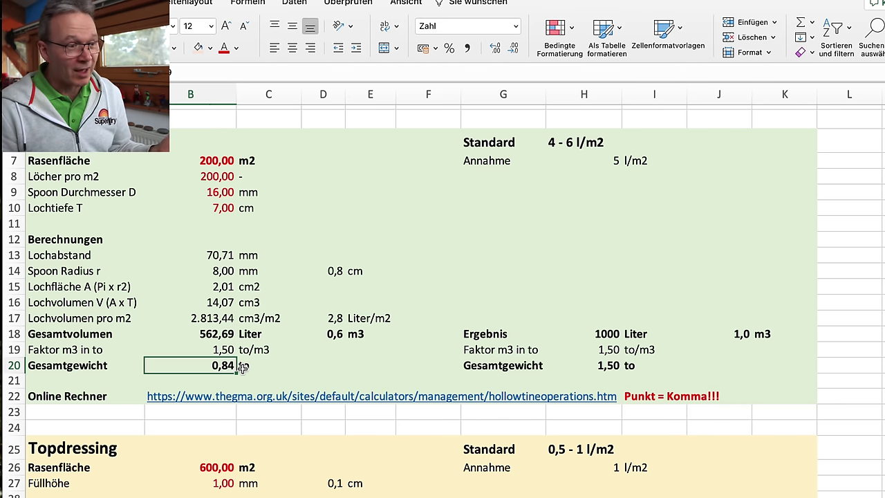
{"action": "left_click", "coordinate": [591, 154]}
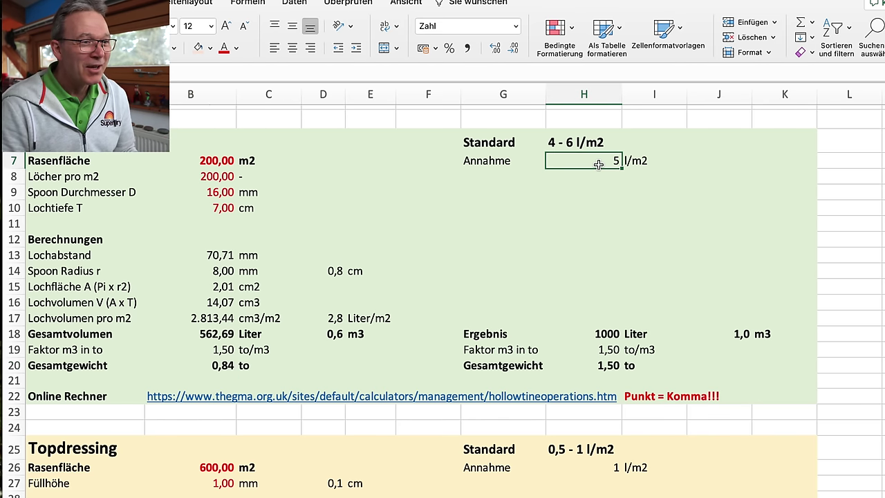
Set Löcher pro m2 to 400 and Lochtiefe T to 8 cm in the Aerifizieren section
{"action": "left_click", "coordinate": [212, 175]}
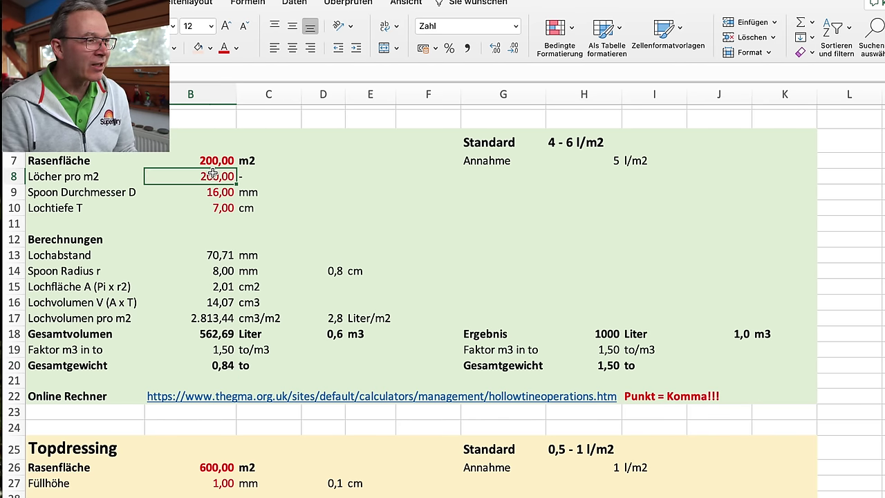
{"action": "type", "text": "400"}
{"action": "key", "text": "Return"}
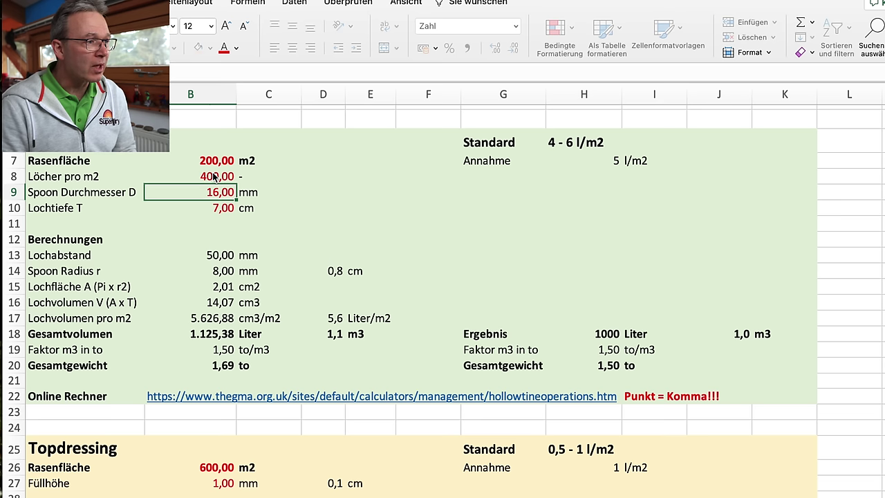
{"action": "left_click", "coordinate": [214, 207]}
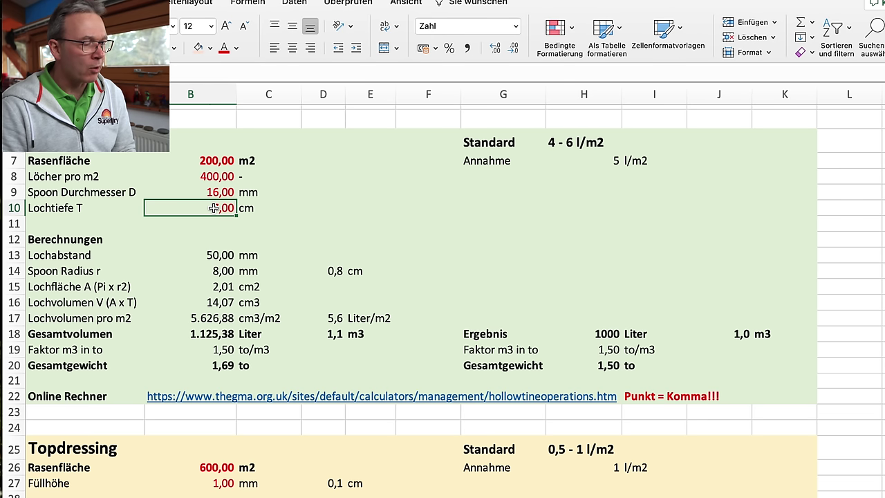
{"action": "type", "text": "8"}
{"action": "key", "text": "Return"}
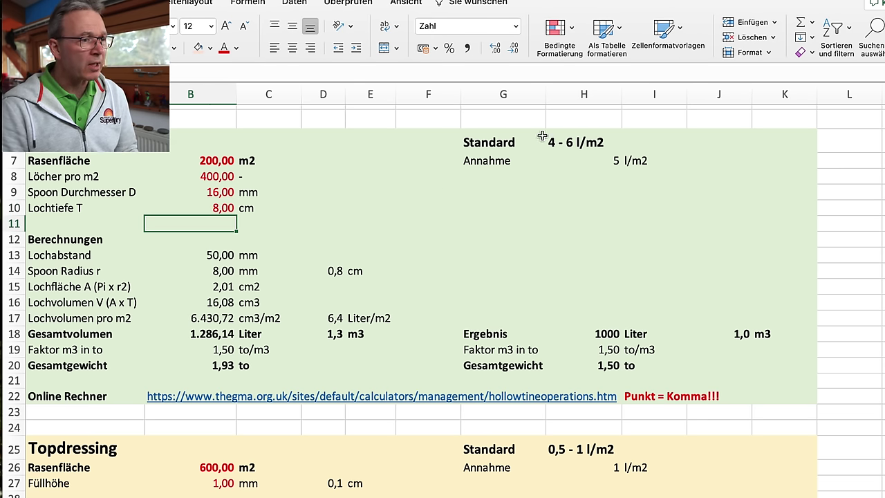
Compare the calculated Aerifizieren Gesamtgewicht in B20 with the Gesamtgewicht in H20 based on the Annahme
{"action": "left_click", "coordinate": [225, 366]}
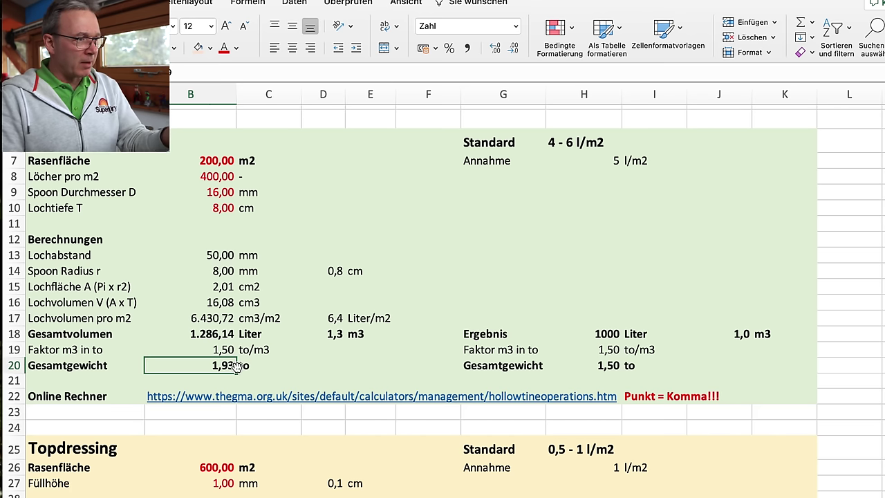
{"action": "left_click", "coordinate": [613, 167]}
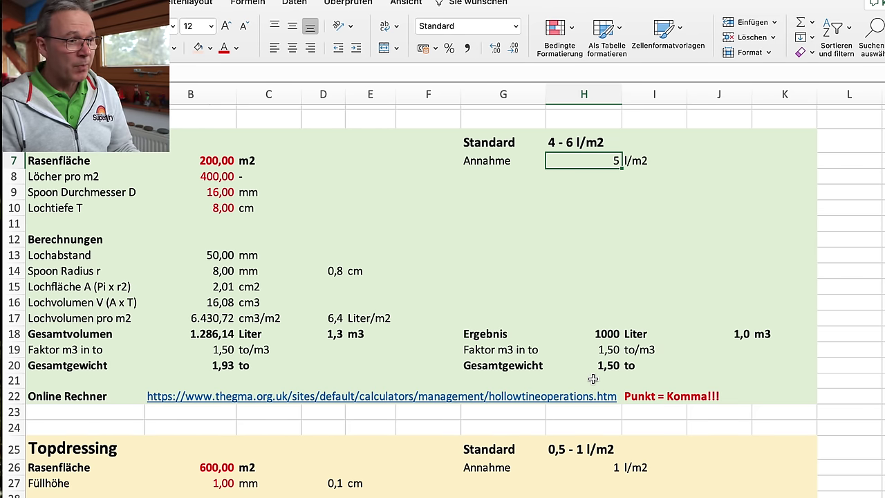
{"action": "left_click", "coordinate": [613, 365]}
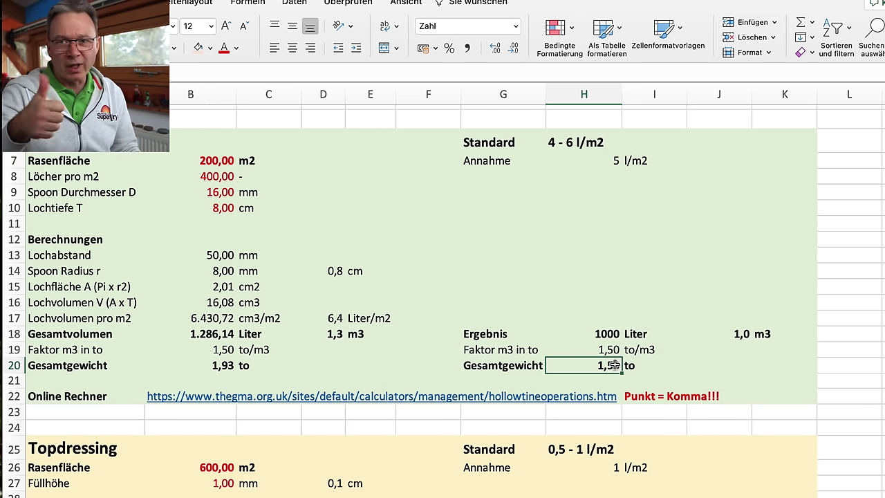
Open the Online Rechner link in row 22 to view the hollow-tine calculator, and return to the spreadsheet
{"action": "scroll", "coordinate": [517, 345], "scroll_direction": "down", "scroll_amount": 1}
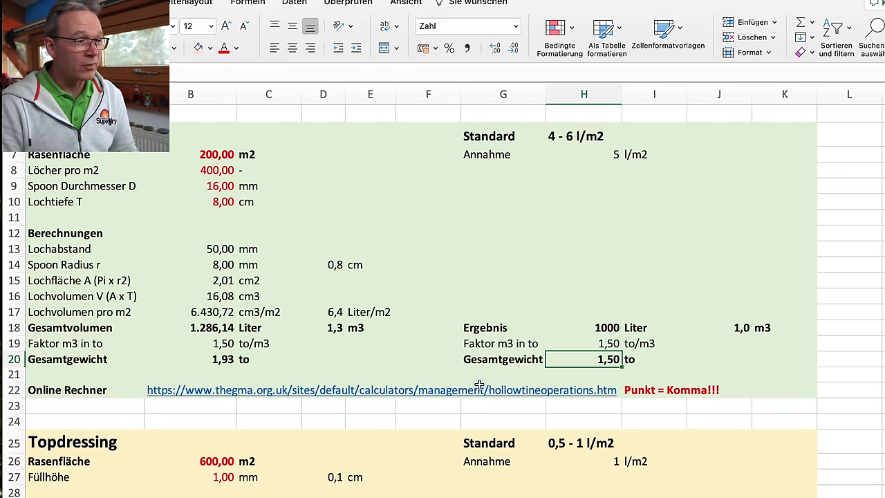
{"action": "left_click", "coordinate": [283, 389]}
{"action": "left_click", "coordinate": [230, 397]}
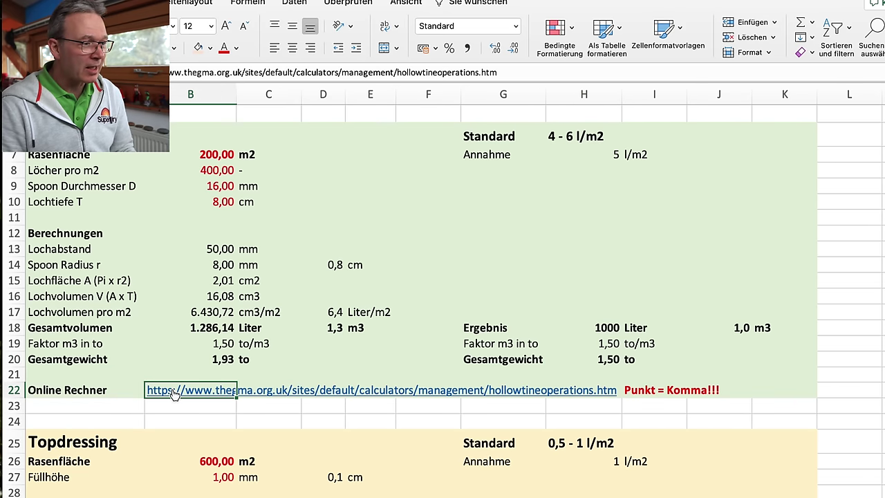
{"action": "left_click", "coordinate": [324, 389]}
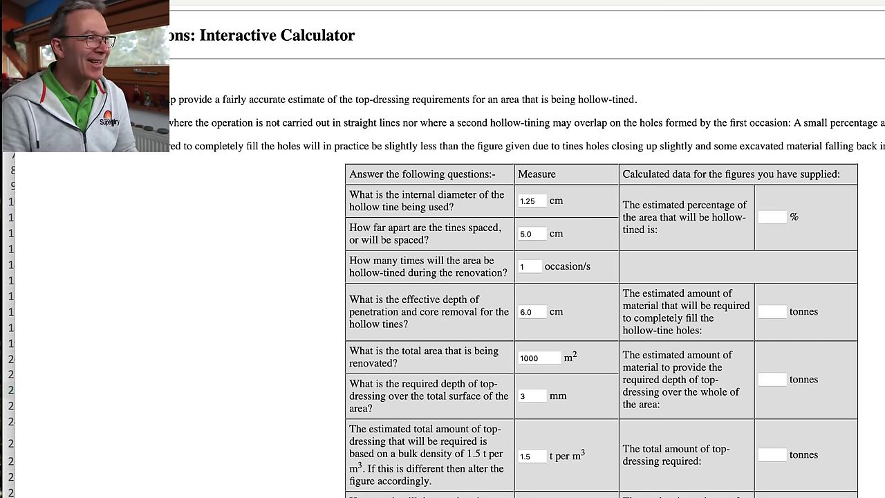
{"action": "key", "text": "super+Tab"}
Set the Rasenfläche in the Topdressing section to 200 m2
{"action": "scroll", "coordinate": [356, 448], "scroll_direction": "down", "scroll_amount": 3}
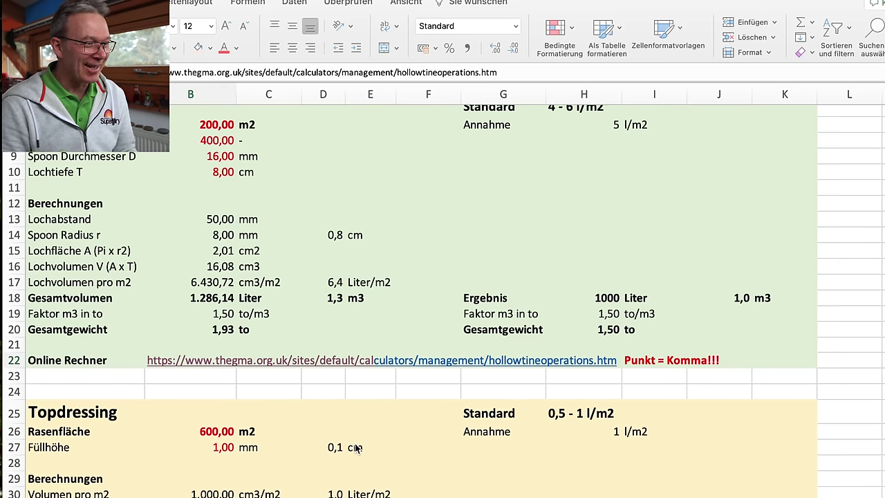
{"action": "scroll", "coordinate": [356, 446], "scroll_direction": "down", "scroll_amount": 2}
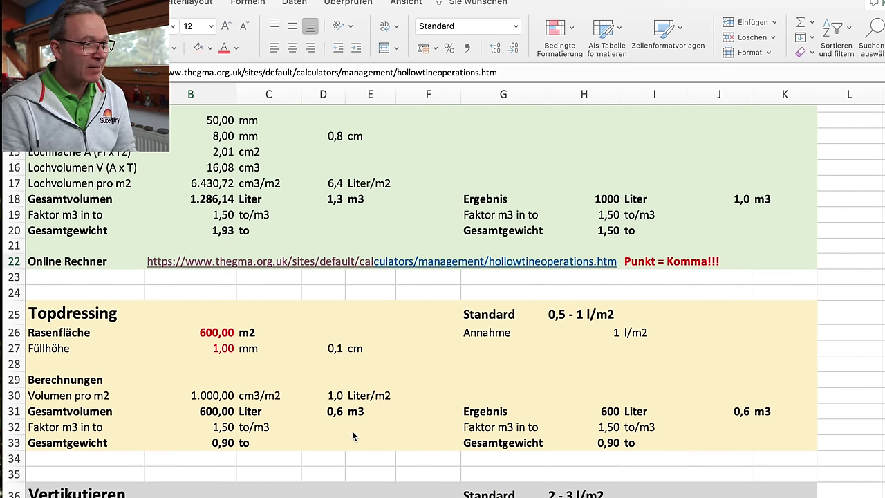
{"action": "left_click", "coordinate": [212, 332]}
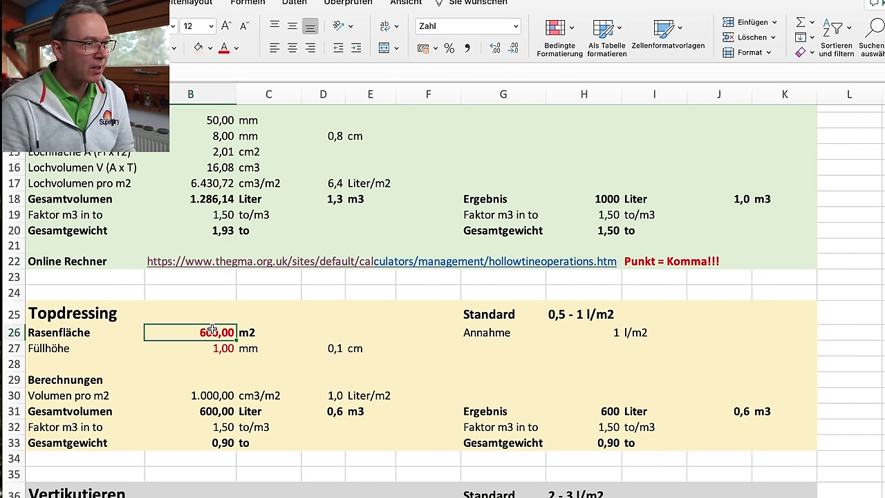
{"action": "type", "text": "200"}
{"action": "key", "text": "Return"}
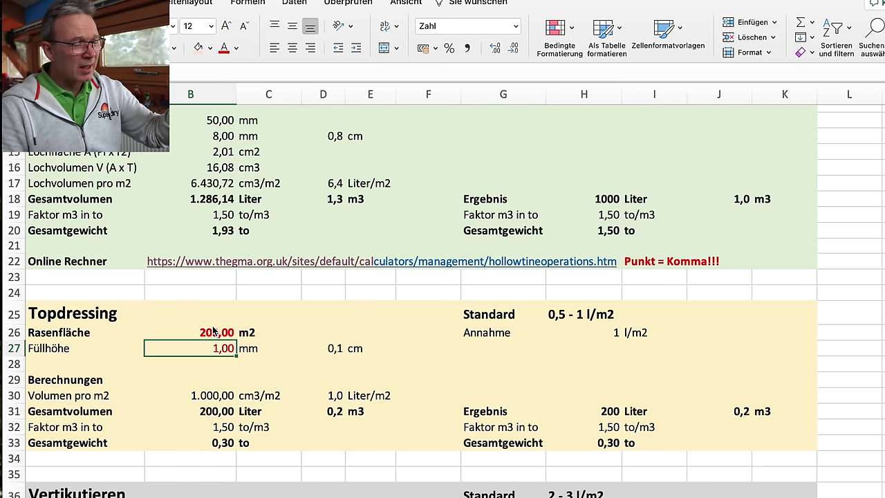
Review the Topdressing Gesamtvolumen and Gesamtgewicht against the Standard and Annahme values in H25:H26
{"action": "left_click", "coordinate": [233, 412]}
{"action": "left_click", "coordinate": [231, 443]}
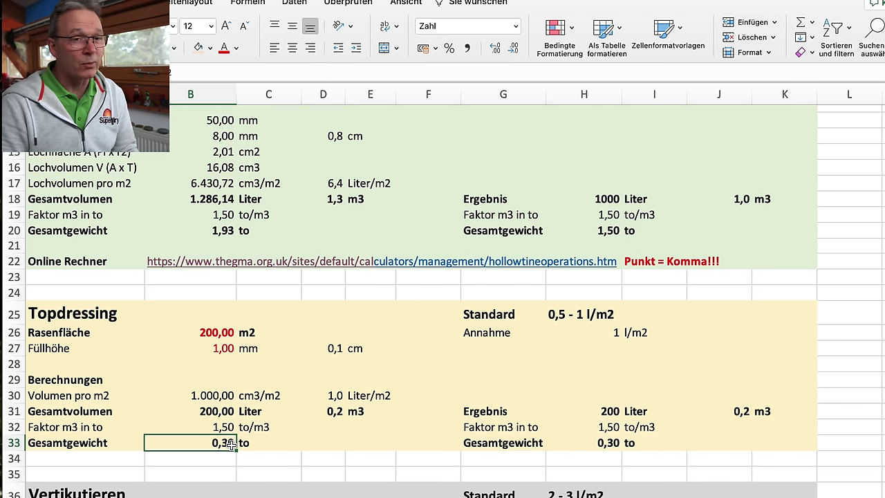
{"action": "left_click", "coordinate": [554, 318]}
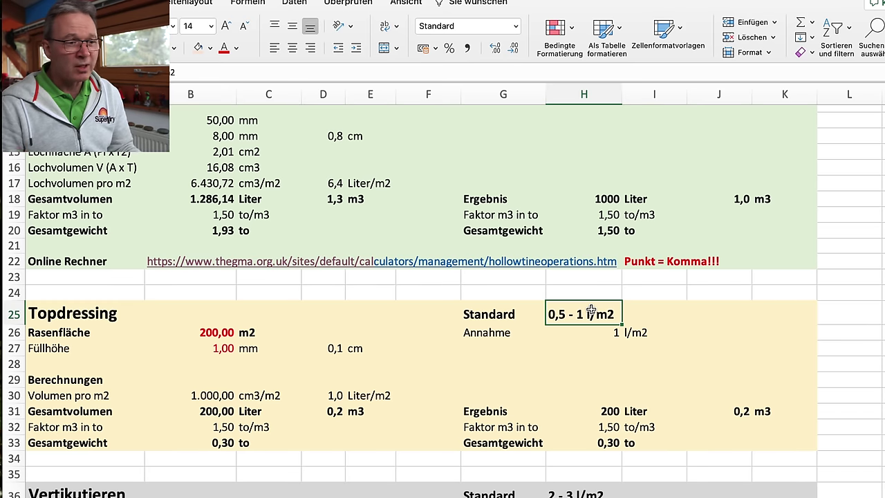
{"action": "left_click", "coordinate": [602, 335]}
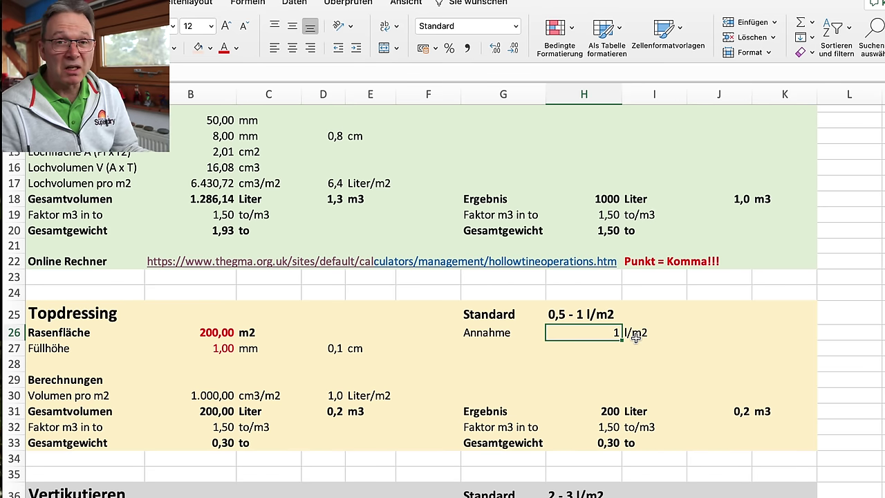
Set the Rasenfläche in the Vertikutieren section to 200 m2
{"action": "scroll", "coordinate": [659, 346], "scroll_direction": "down", "scroll_amount": 10}
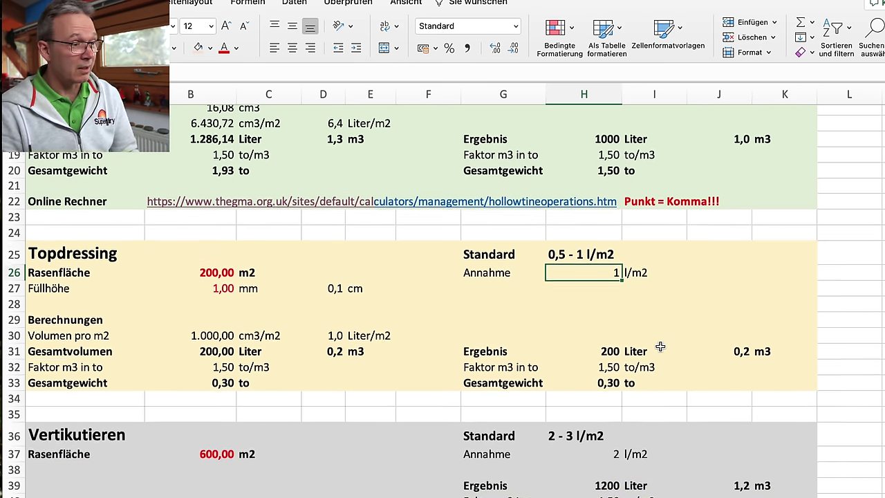
{"action": "scroll", "coordinate": [657, 346], "scroll_direction": "up", "scroll_amount": 3}
{"action": "left_click", "coordinate": [501, 403]}
{"action": "left_click", "coordinate": [221, 423]}
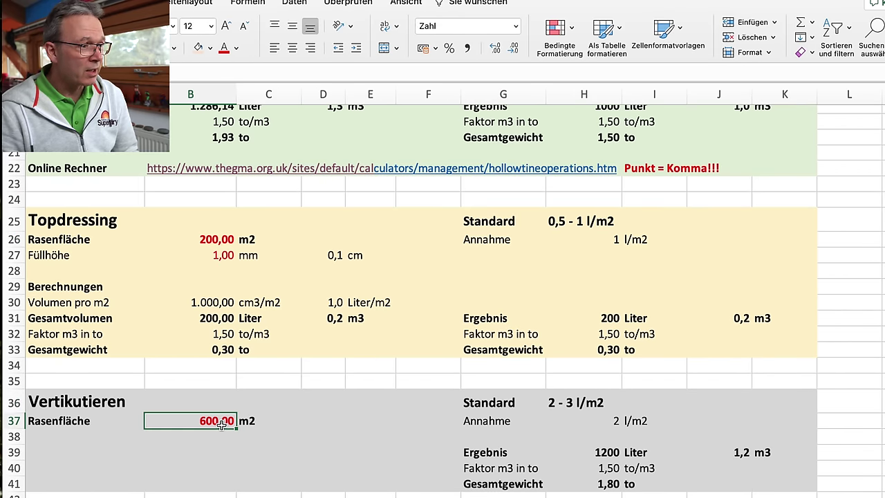
{"action": "type", "text": "200"}
{"action": "key", "text": "Return"}
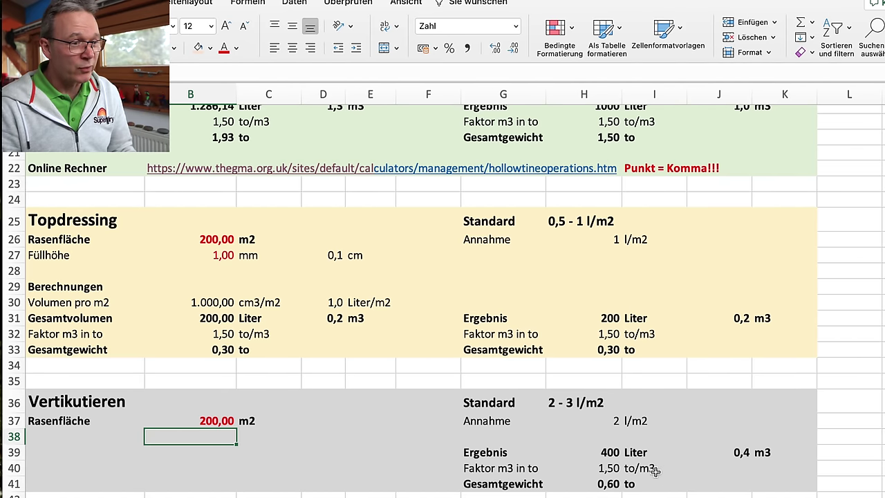
Examine the Rasenfläche and Füllhöhe inputs in the Auffüllen section and return to the Aerifizieren section
{"action": "scroll", "coordinate": [660, 470], "scroll_direction": "down", "scroll_amount": 5}
{"action": "left_click", "coordinate": [367, 467]}
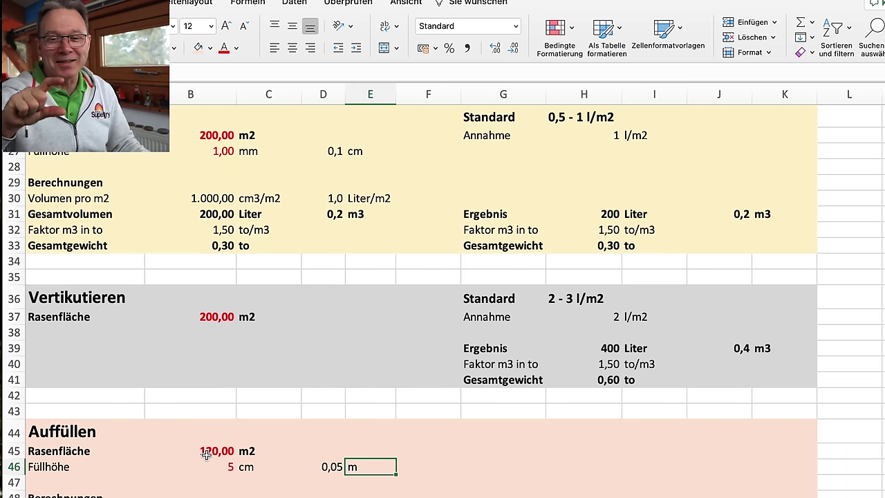
{"action": "scroll", "coordinate": [206, 453], "scroll_direction": "down", "scroll_amount": 1}
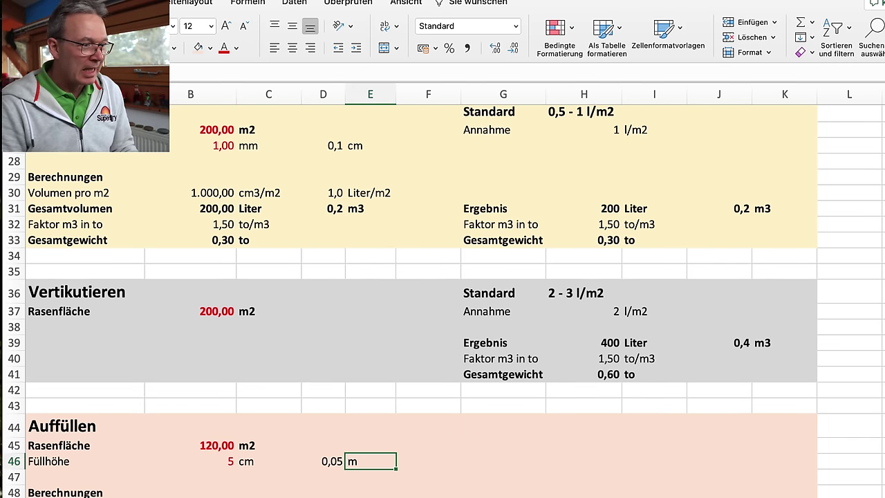
{"action": "left_click", "coordinate": [201, 445]}
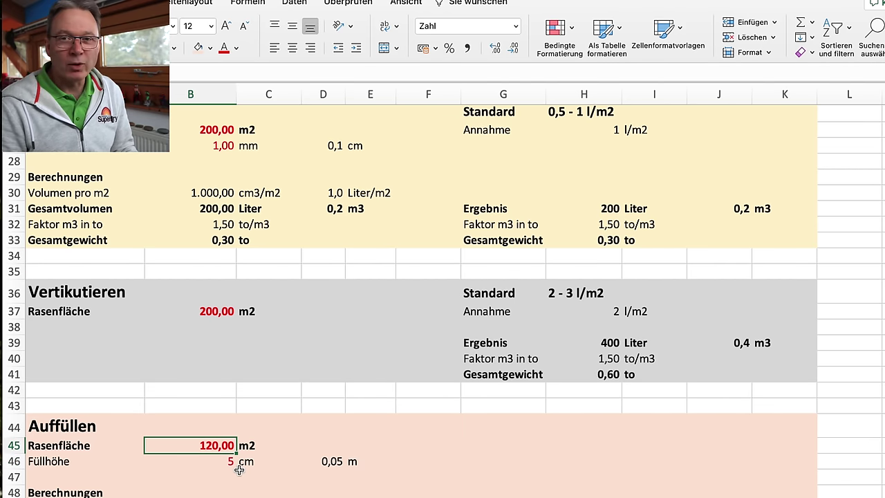
{"action": "scroll", "coordinate": [233, 482], "scroll_direction": "down", "scroll_amount": 1}
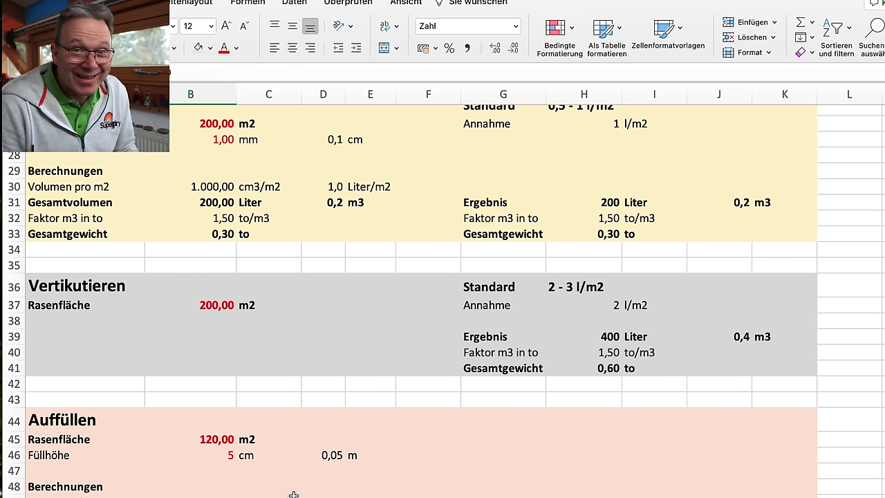
{"action": "scroll", "coordinate": [294, 494], "scroll_direction": "up", "scroll_amount": 10}
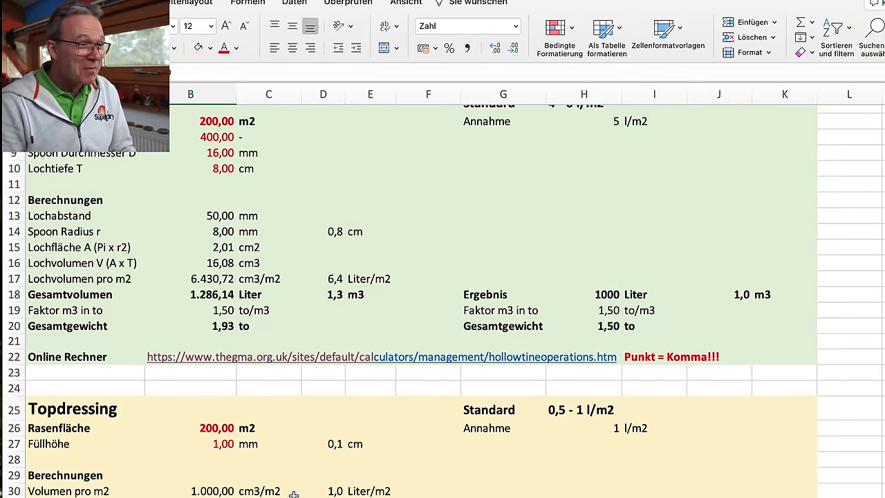